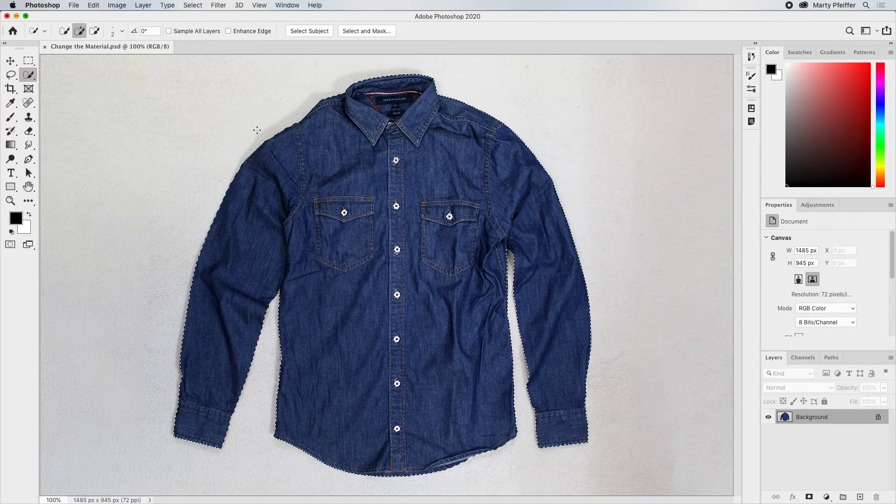
Step: Open Select and Mask for the shirt and enable Smart Radius at 1 px
{"action": "left_click", "coordinate": [382, 30]}
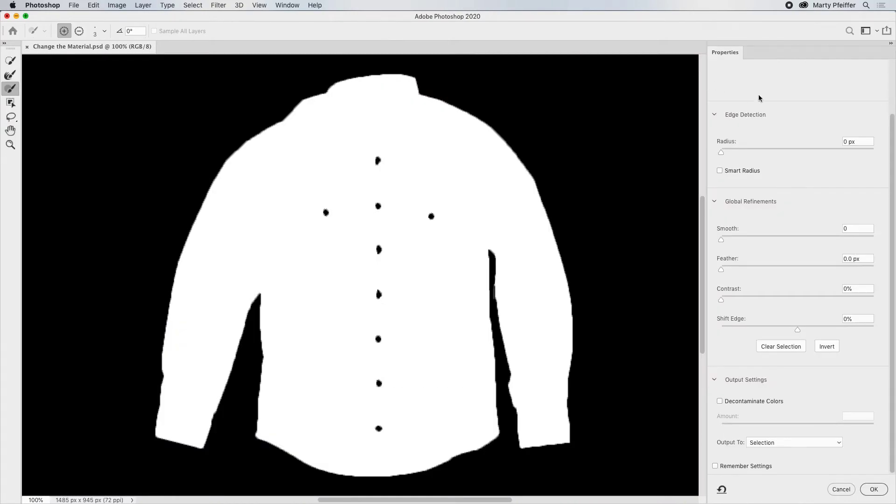
{"action": "left_click", "coordinate": [733, 173]}
{"action": "left_click_drag", "start_coordinate": [724, 156], "coordinate": [727, 157]}
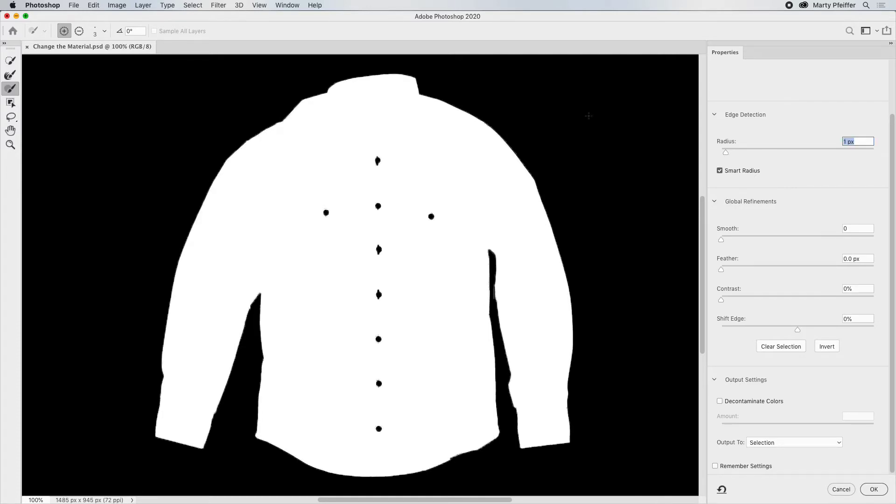
{"action": "scroll", "coordinate": [770, 133], "scroll_direction": "up", "scroll_amount": 3}
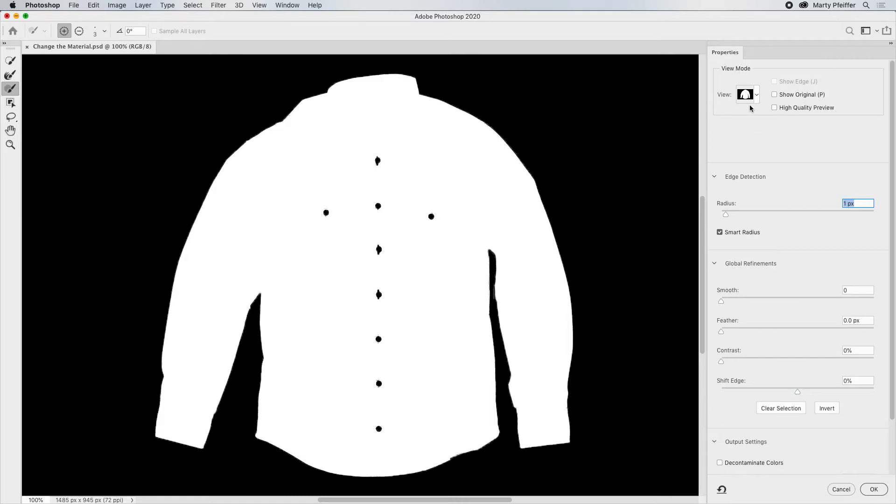
Step: Preview the selection in Overlay, then On Black, and finally On White
{"action": "left_click", "coordinate": [757, 95]}
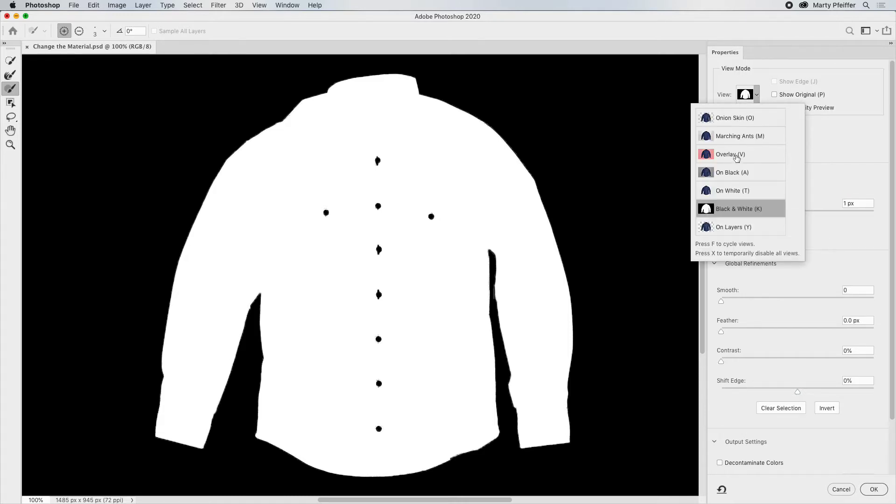
{"action": "left_click", "coordinate": [736, 159]}
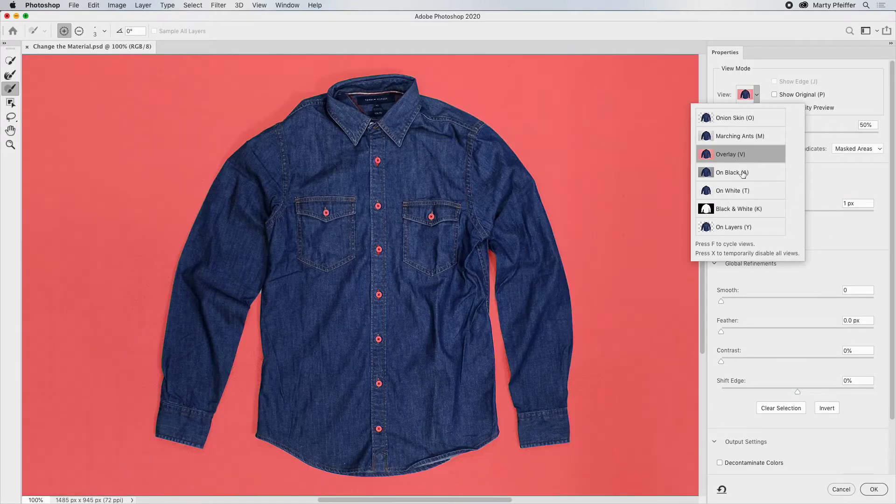
{"action": "left_click", "coordinate": [743, 174]}
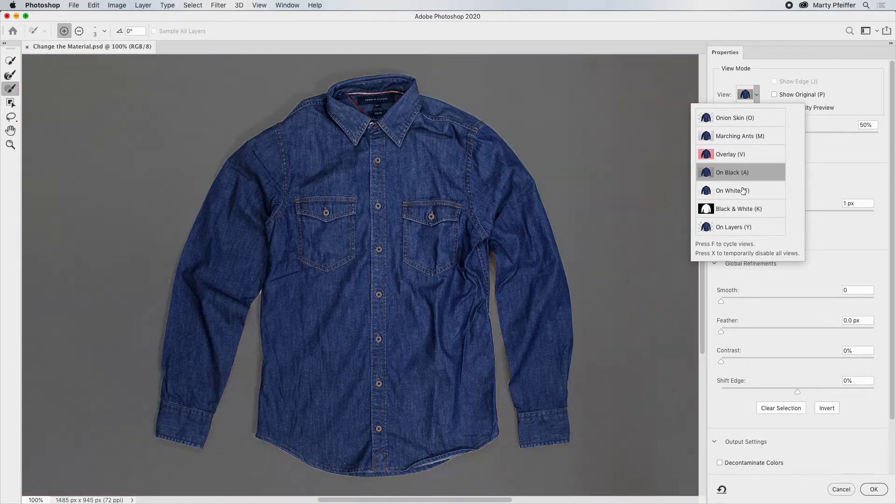
{"action": "left_click", "coordinate": [743, 191]}
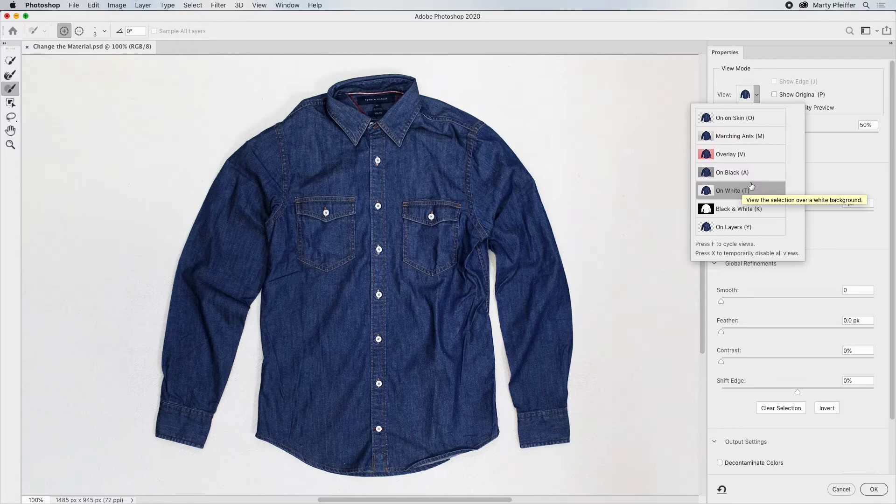
{"action": "left_click", "coordinate": [370, 105]}
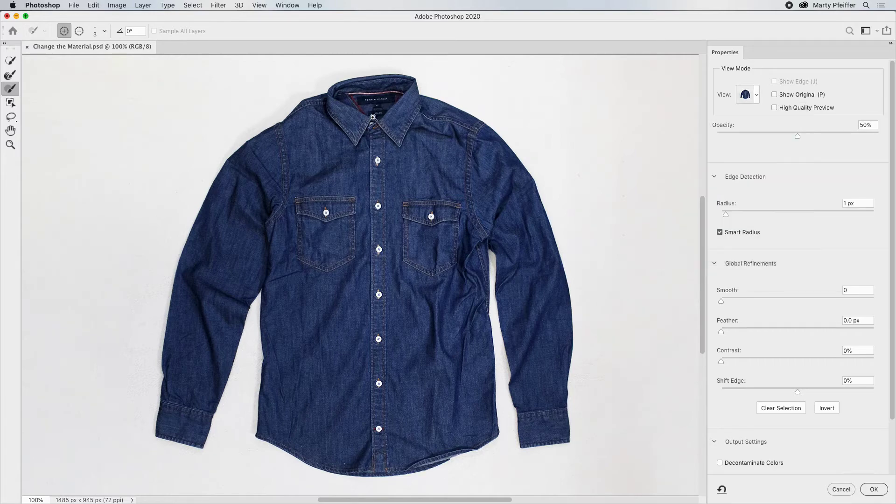
{"action": "scroll", "coordinate": [393, 98], "scroll_direction": "up", "scroll_amount": 5}
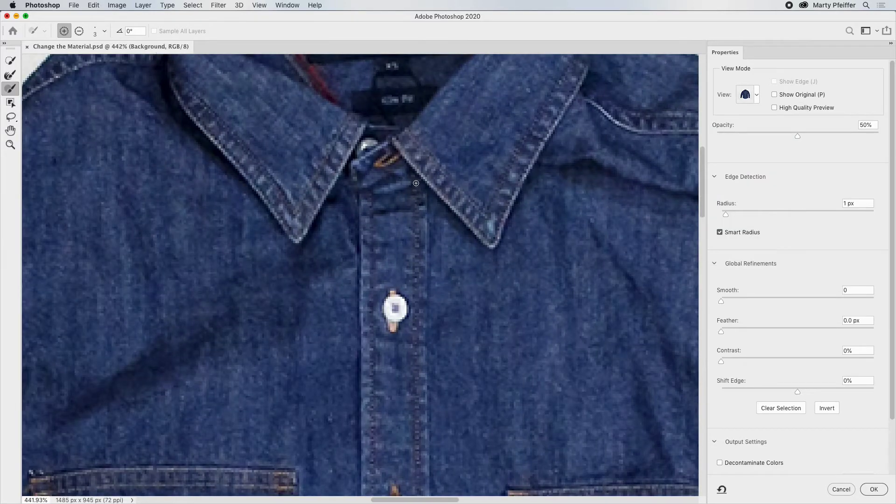
{"action": "scroll", "coordinate": [417, 183], "scroll_direction": "up", "scroll_amount": 5}
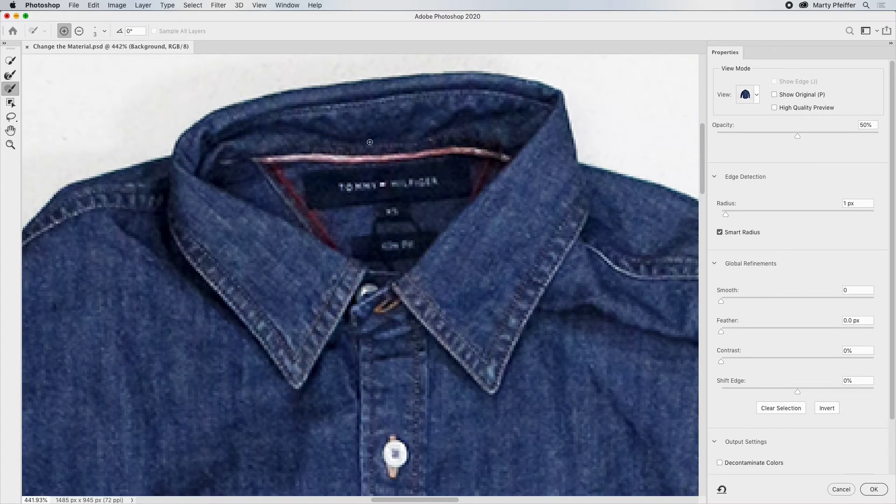
Step: Subtract the inner collar label with Quick Selection, keeping the surrounding collar selected
{"action": "left_click", "coordinate": [11, 61]}
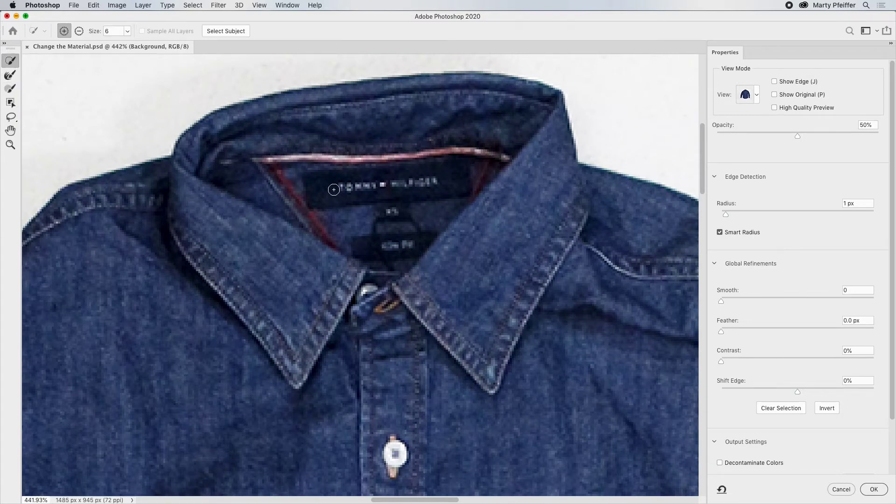
{"action": "key", "text": "alt"}
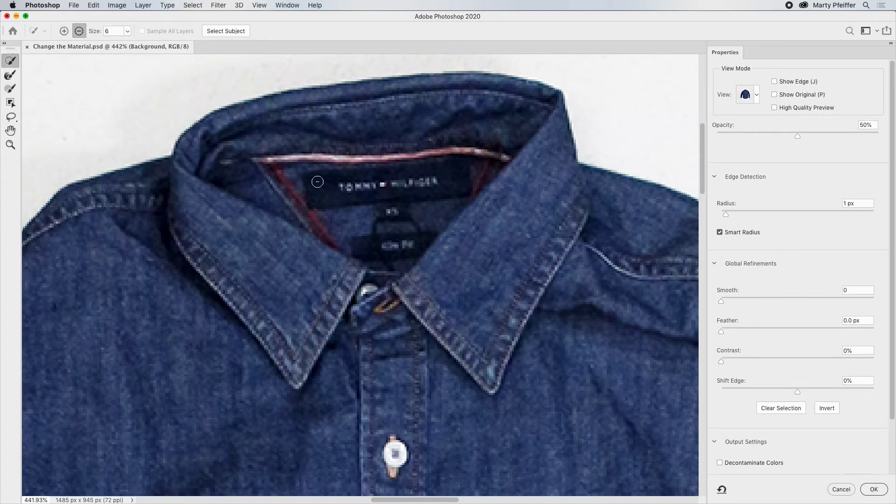
{"action": "left_click_drag", "start_coordinate": [316, 181], "coordinate": [427, 181]}
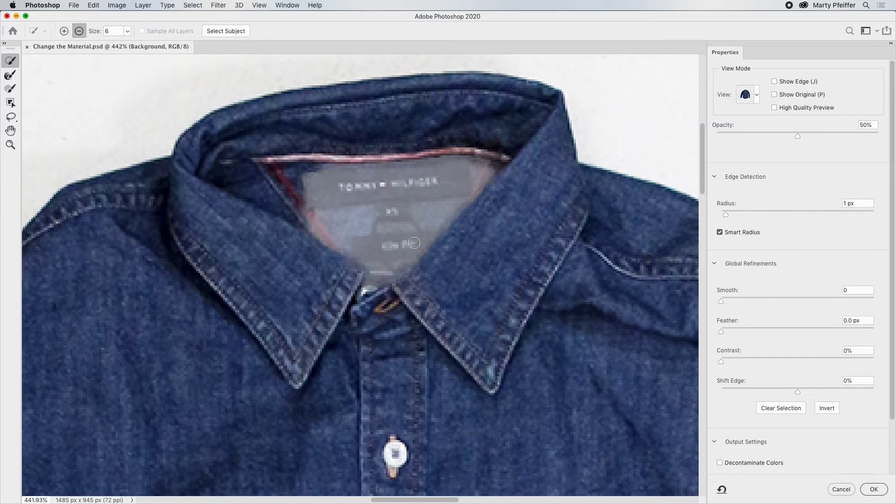
{"action": "left_click_drag", "start_coordinate": [355, 223], "coordinate": [342, 222]}
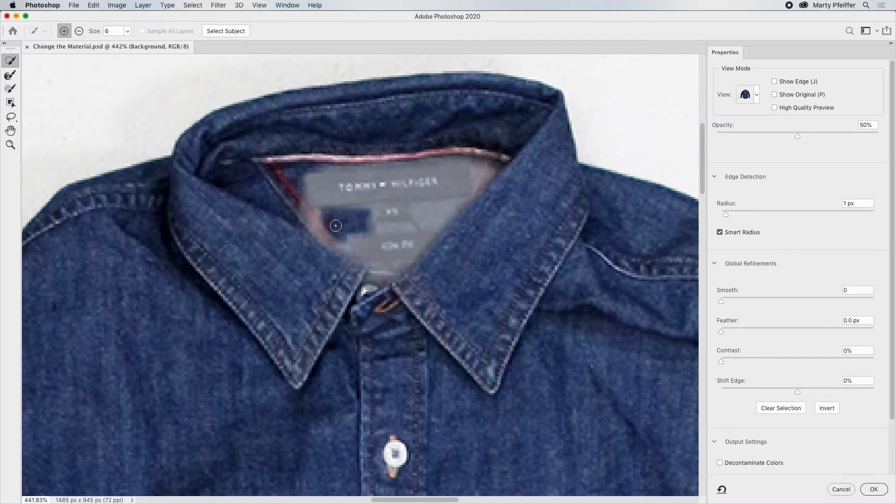
{"action": "left_click_drag", "start_coordinate": [443, 214], "coordinate": [462, 211]}
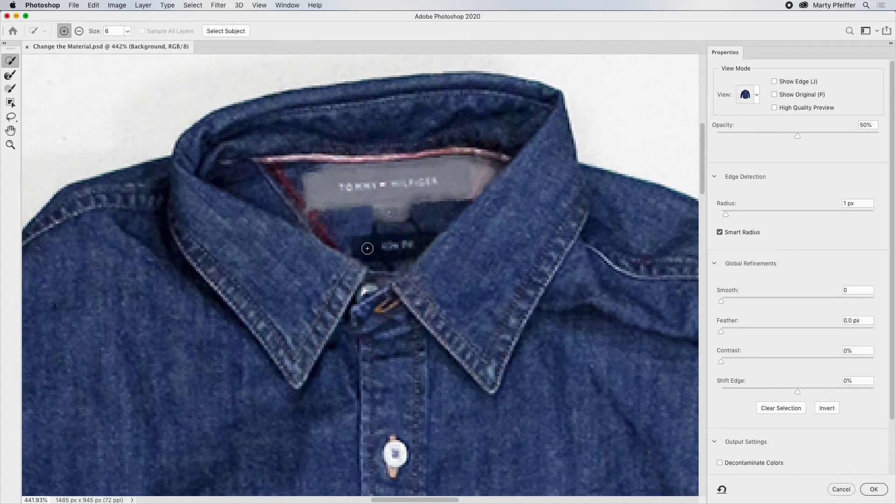
{"action": "left_click_drag", "start_coordinate": [362, 242], "coordinate": [427, 245]}
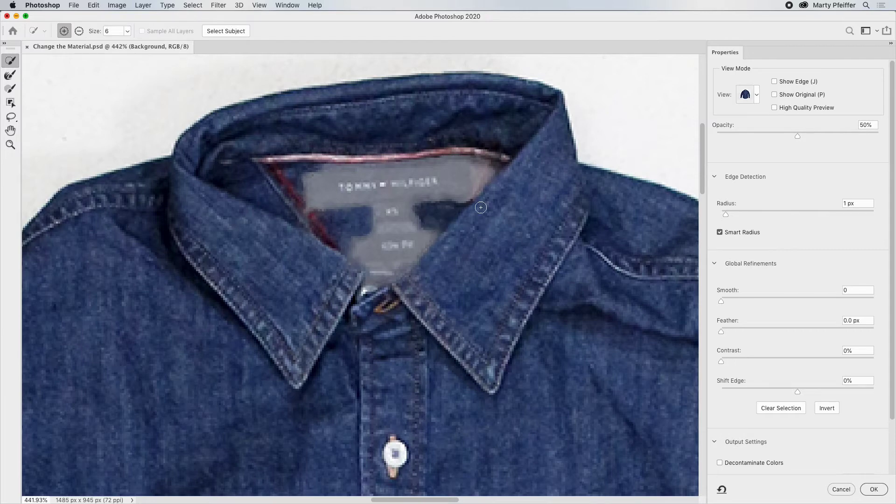
{"action": "scroll", "coordinate": [468, 188], "scroll_direction": "down", "scroll_amount": 3}
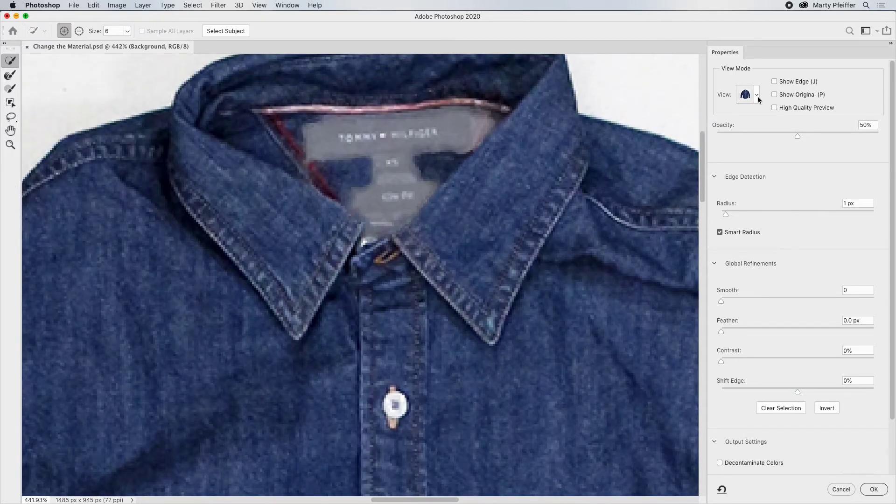
{"action": "left_click", "coordinate": [757, 97]}
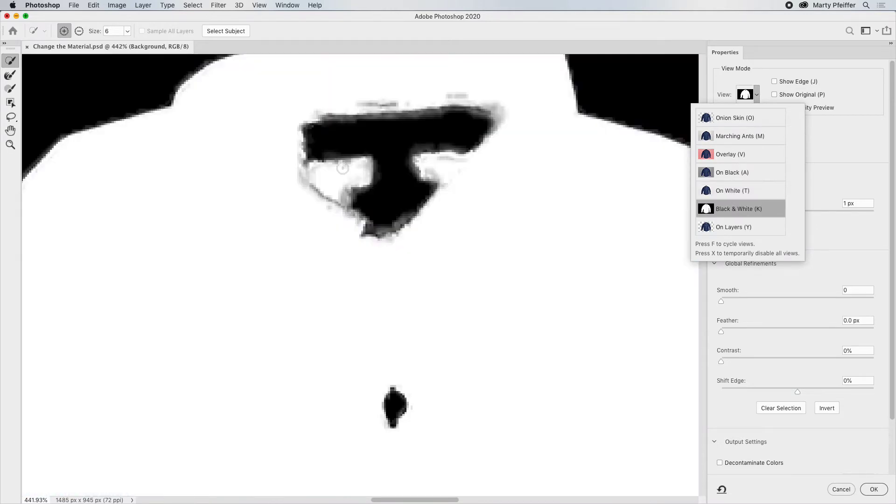
Step: In Black & White view, clean the label hole's edges and specks with an 8 px Refine Edge Brush
{"action": "left_click", "coordinate": [11, 88]}
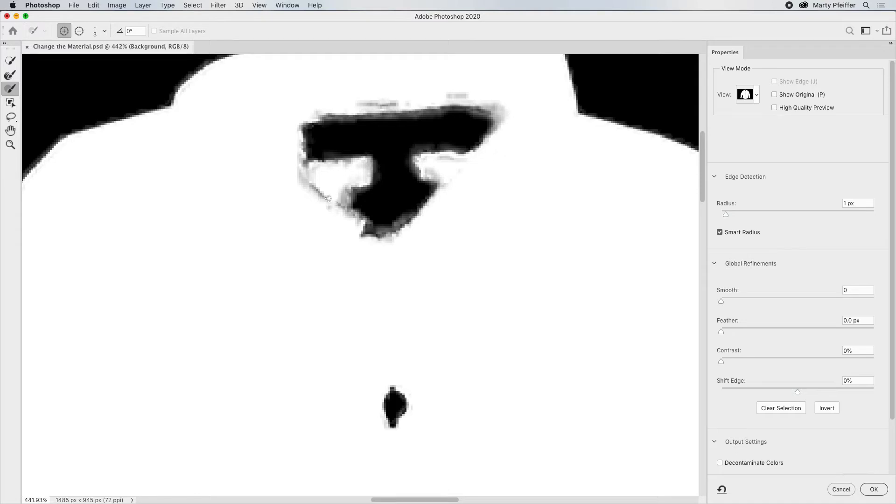
{"action": "mouse_move", "coordinate": [334, 202]}
{"action": "left_mouse_down"}
{"action": "mouse_move", "coordinate": [328, 209]}
{"action": "mouse_move", "coordinate": [303, 181]}
{"action": "mouse_move", "coordinate": [310, 176]}
{"action": "mouse_move", "coordinate": [287, 139]}
{"action": "left_mouse_up"}
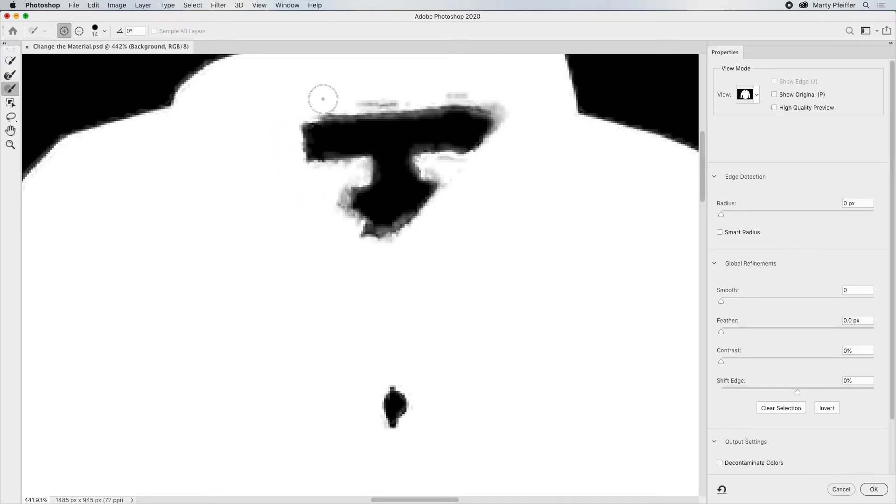
{"action": "left_click_drag", "start_coordinate": [365, 92], "coordinate": [492, 91]}
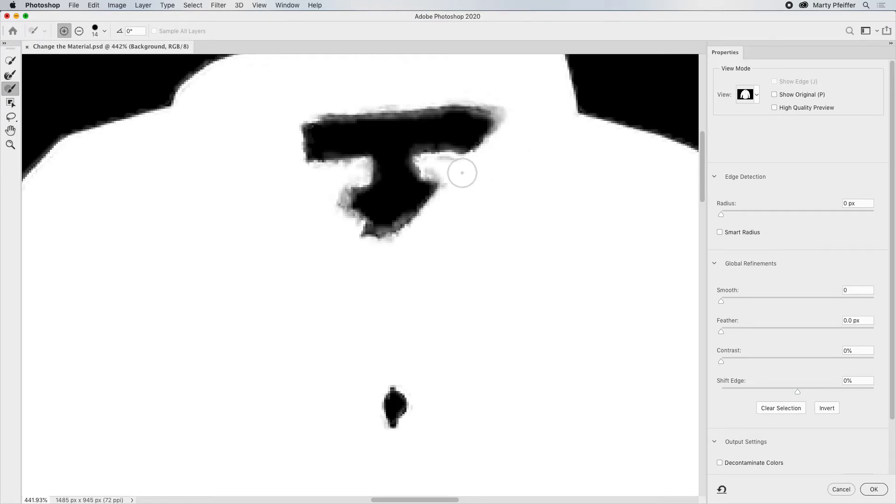
{"action": "key", "text": "alt"}
{"action": "left_click_drag", "start_coordinate": [466, 180], "coordinate": [461, 181]}
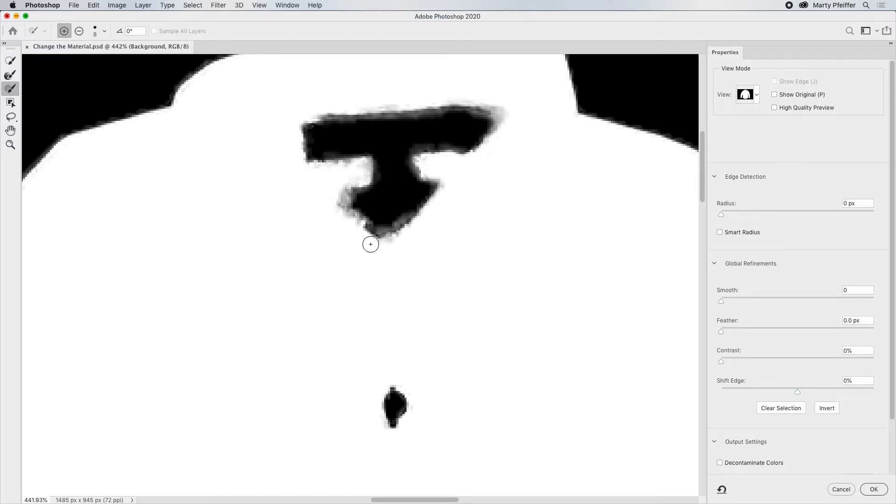
{"action": "left_click_drag", "start_coordinate": [370, 244], "coordinate": [328, 208]}
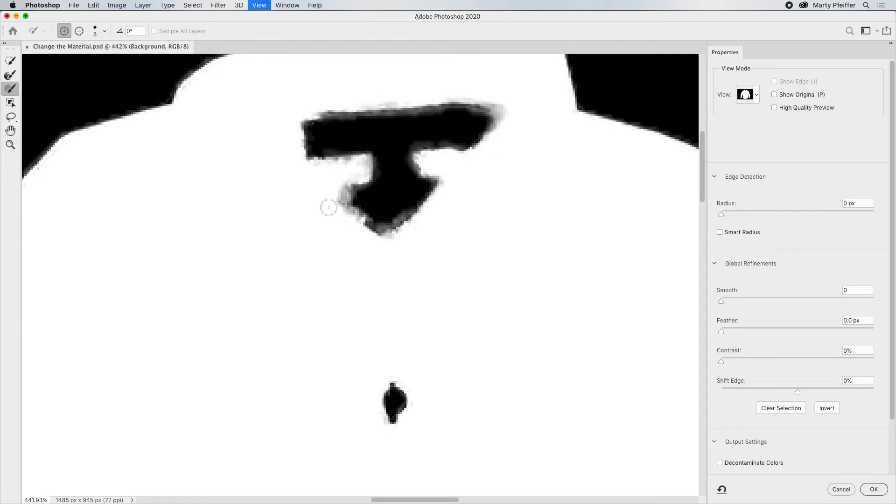
{"action": "key", "text": "super+0"}
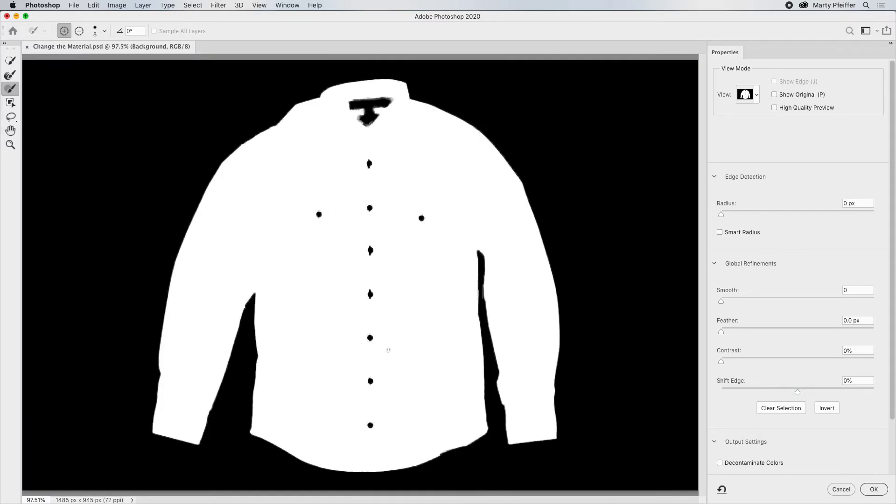
Step: Zoom in on the buttons and brush away the grey fringes below and above a button hole
{"action": "mouse_move", "coordinate": [371, 254]}
{"action": "left_mouse_down"}
{"action": "mouse_move", "coordinate": [412, 235]}
{"action": "mouse_move", "coordinate": [436, 210]}
{"action": "left_mouse_up"}
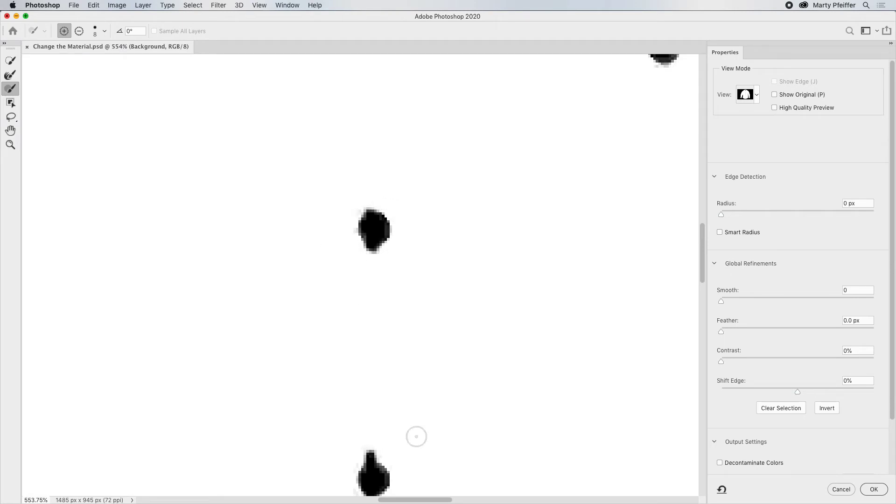
{"action": "scroll", "coordinate": [416, 435], "scroll_direction": "down", "scroll_amount": 3}
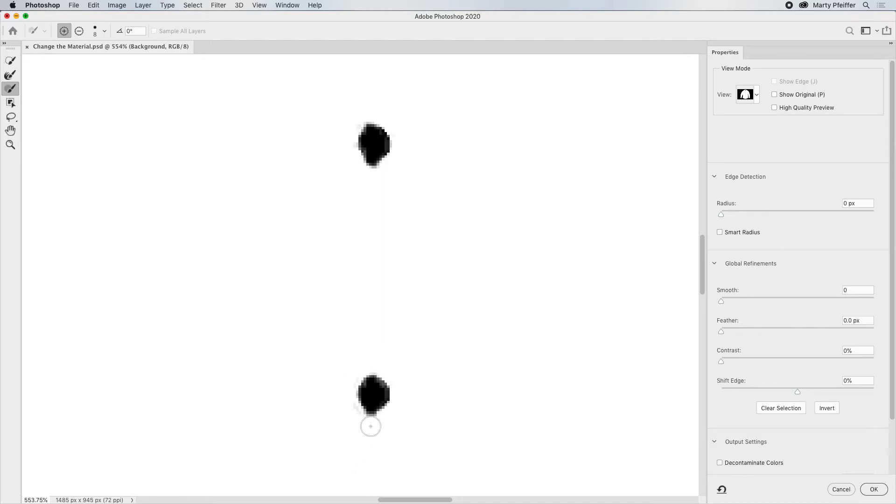
{"action": "scroll", "coordinate": [343, 410], "scroll_direction": "down", "scroll_amount": 3}
{"action": "scroll", "coordinate": [331, 400], "scroll_direction": "up", "scroll_amount": 2}
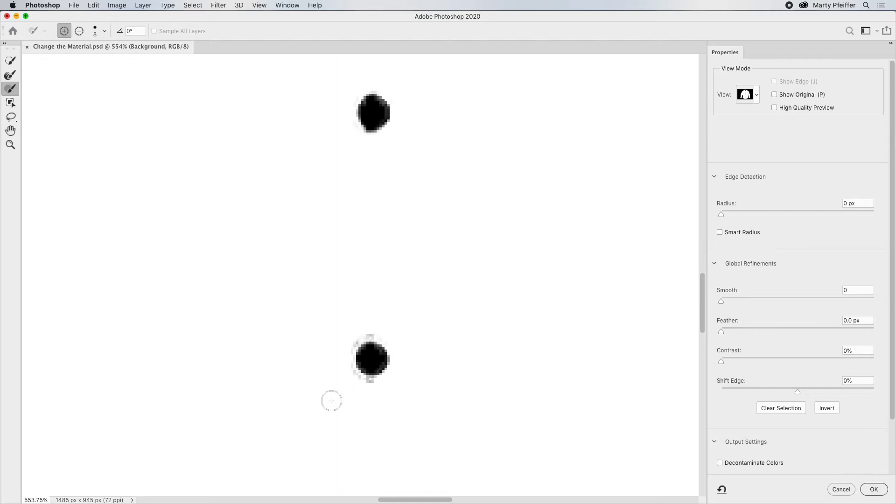
{"action": "mouse_move", "coordinate": [384, 392]}
{"action": "left_mouse_down"}
{"action": "mouse_move", "coordinate": [344, 376]}
{"action": "mouse_move", "coordinate": [365, 329]}
{"action": "left_mouse_up"}
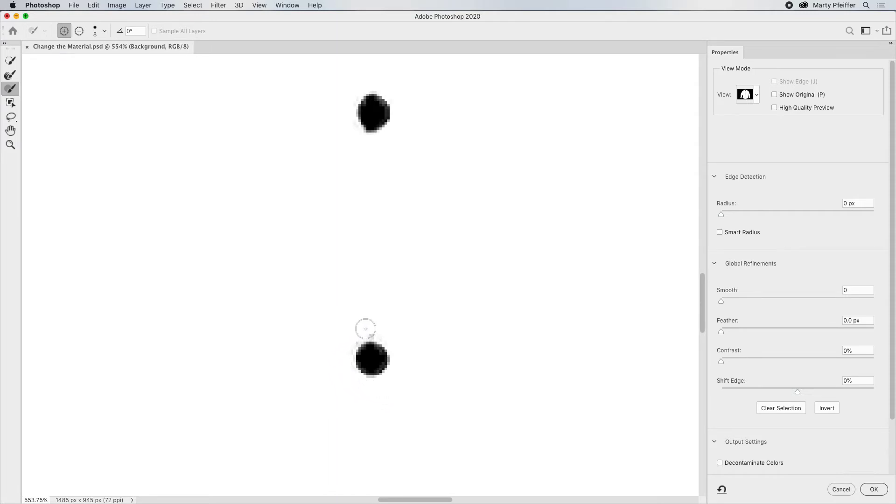
{"action": "scroll", "coordinate": [420, 350], "scroll_direction": "up", "scroll_amount": 3}
{"action": "scroll", "coordinate": [427, 350], "scroll_direction": "down", "scroll_amount": 3}
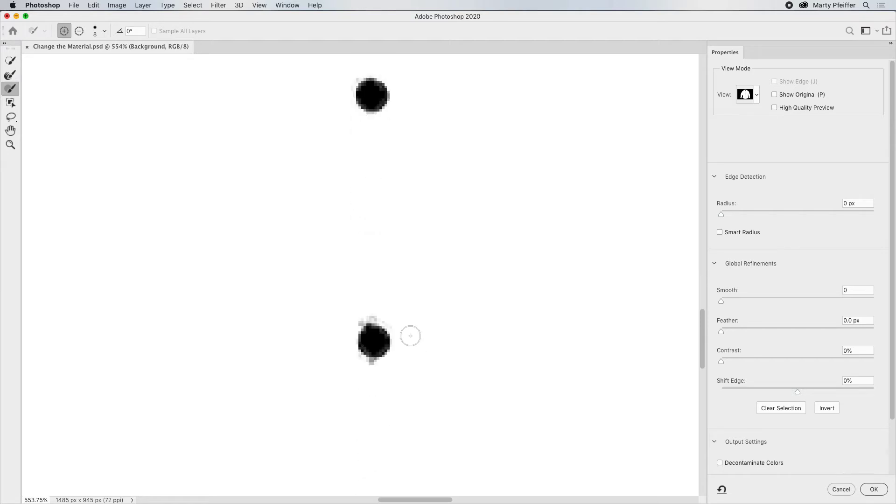
{"action": "left_click_drag", "start_coordinate": [410, 336], "coordinate": [359, 314]}
{"action": "scroll", "coordinate": [387, 402], "scroll_direction": "down", "scroll_amount": 3}
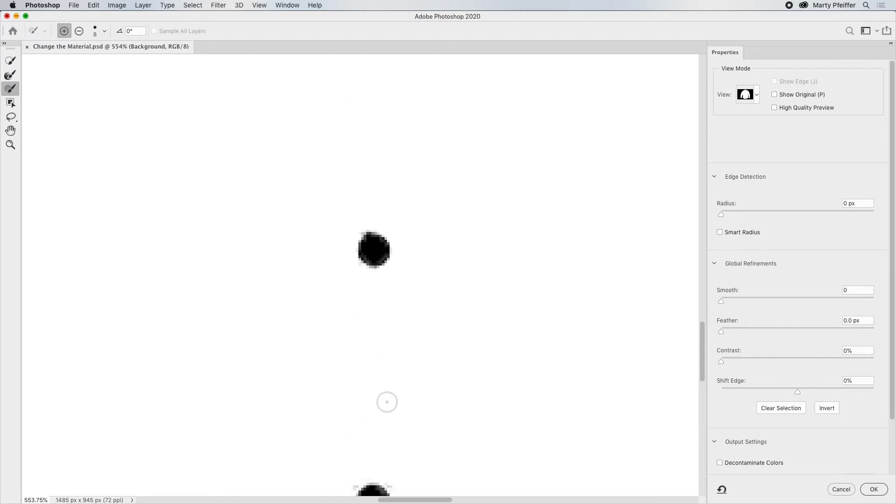
{"action": "scroll", "coordinate": [387, 402], "scroll_direction": "down", "scroll_amount": 5}
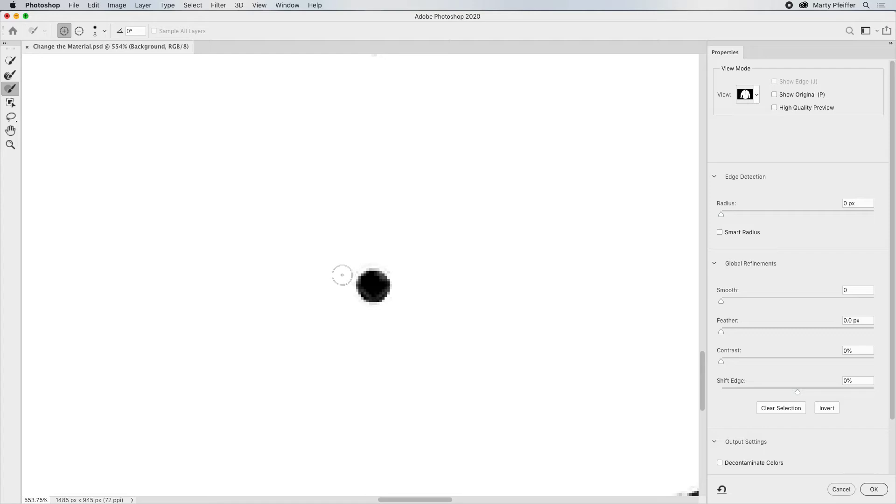
{"action": "scroll", "coordinate": [450, 349], "scroll_direction": "down", "scroll_amount": 3}
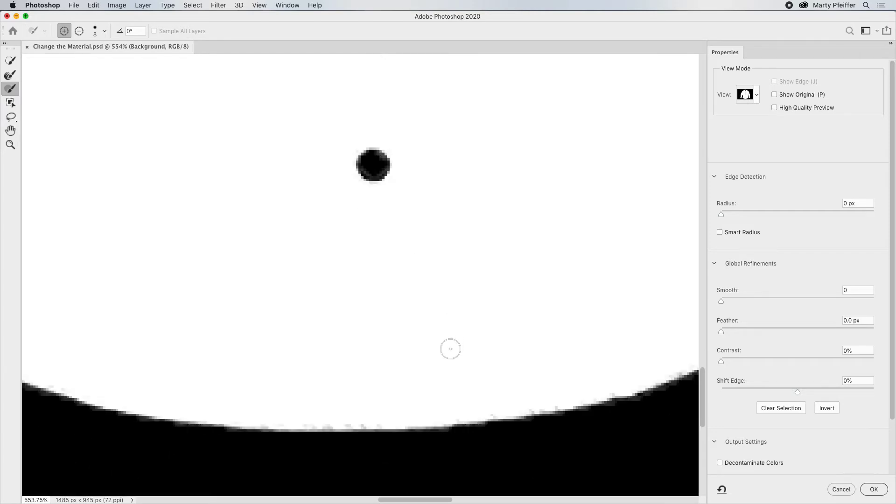
{"action": "key", "text": "super+0"}
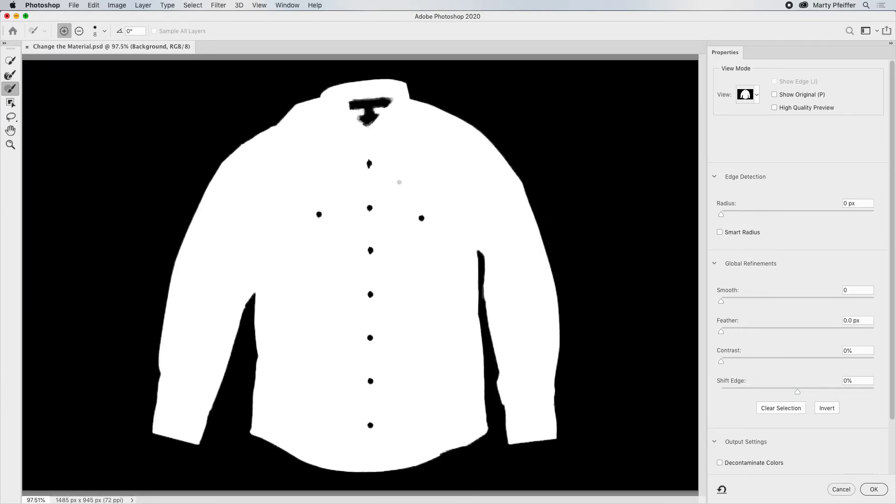
{"action": "scroll", "coordinate": [367, 218], "scroll_direction": "up", "scroll_amount": 5}
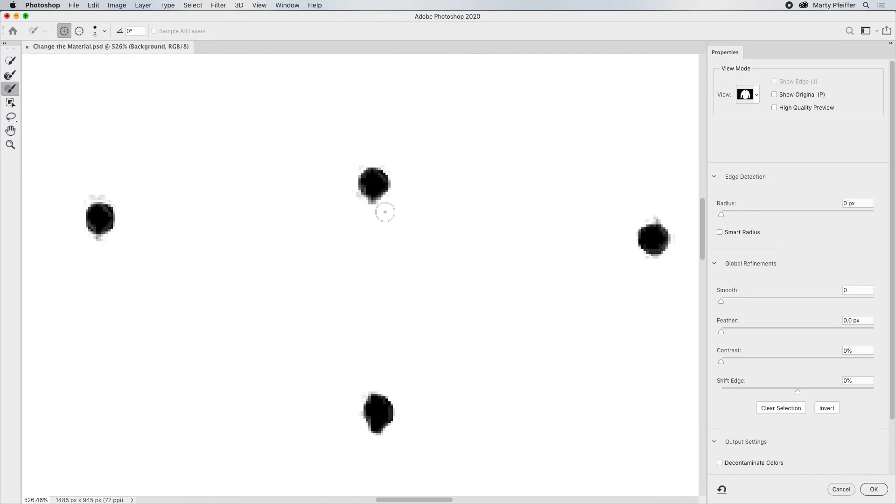
Step: Clean the last button-hole fringes and output to a new layer with layer mask
{"action": "left_click_drag", "start_coordinate": [385, 211], "coordinate": [344, 200]}
{"action": "mouse_move", "coordinate": [98, 256]}
{"action": "left_mouse_down"}
{"action": "mouse_move", "coordinate": [92, 245]}
{"action": "mouse_move", "coordinate": [119, 230]}
{"action": "mouse_move", "coordinate": [119, 198]}
{"action": "mouse_move", "coordinate": [80, 193]}
{"action": "left_mouse_up"}
{"action": "scroll", "coordinate": [801, 436], "scroll_direction": "down", "scroll_amount": 3}
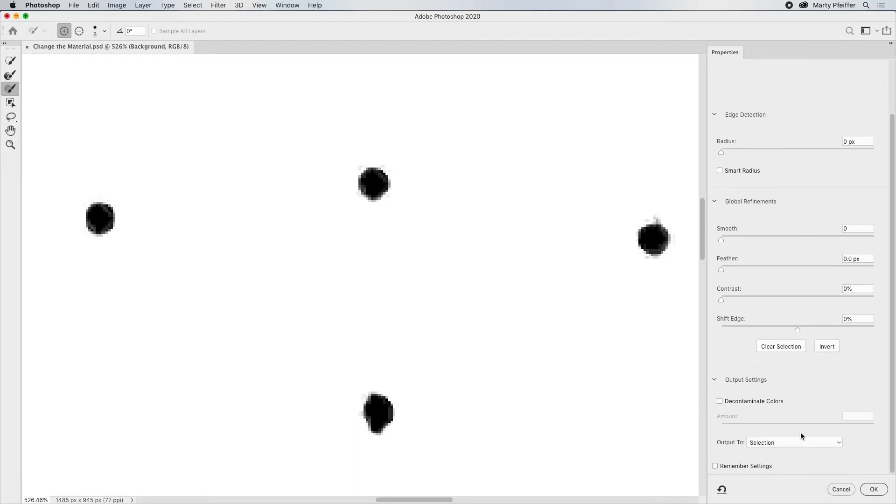
{"action": "left_click", "coordinate": [780, 445]}
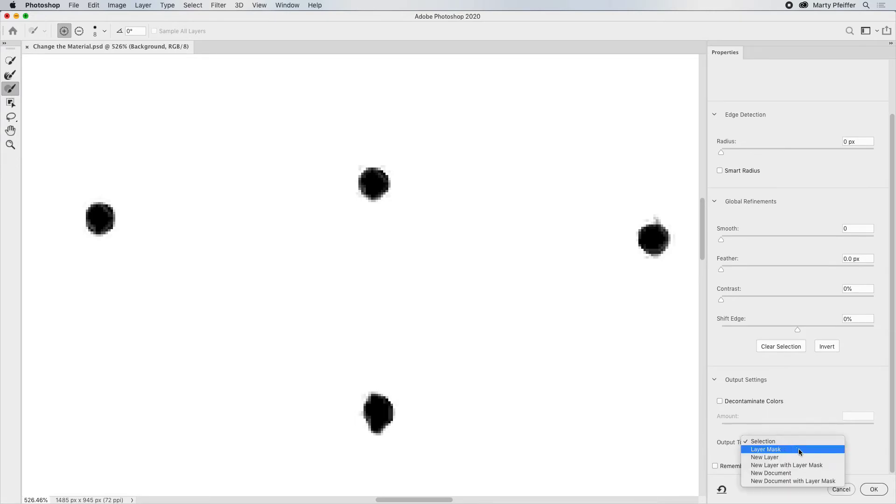
{"action": "left_click", "coordinate": [810, 464]}
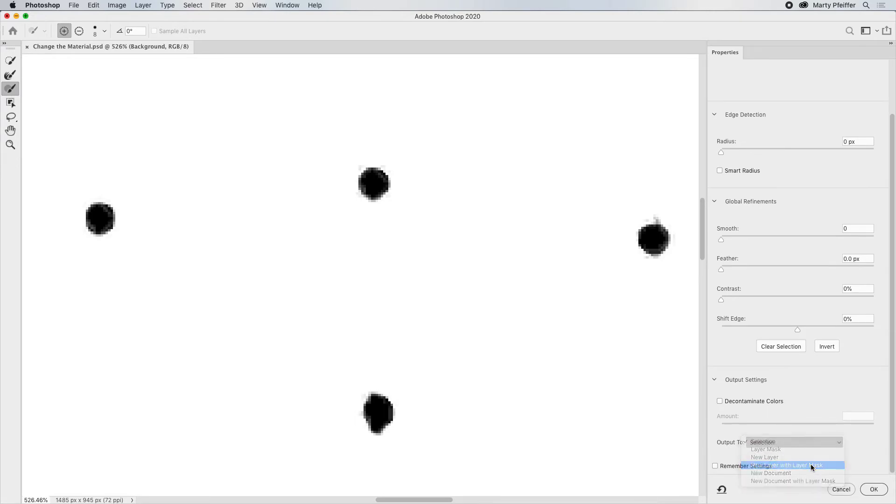
{"action": "left_click", "coordinate": [873, 490]}
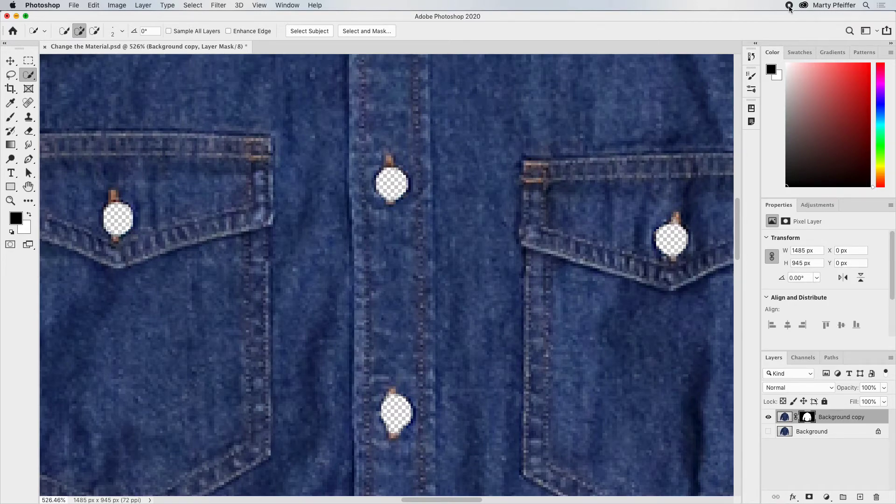
Step: View the isolated shirt at 100% zoom
{"action": "key", "text": "ctrl+1"}
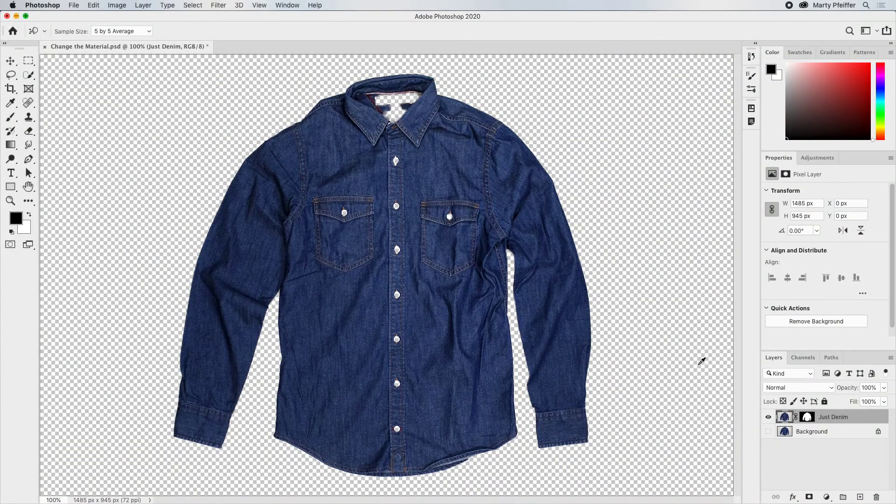
Step: Show the Background, add a Black & White adjustment clipped to Just Denim, then add Curves
{"action": "left_click", "coordinate": [768, 431]}
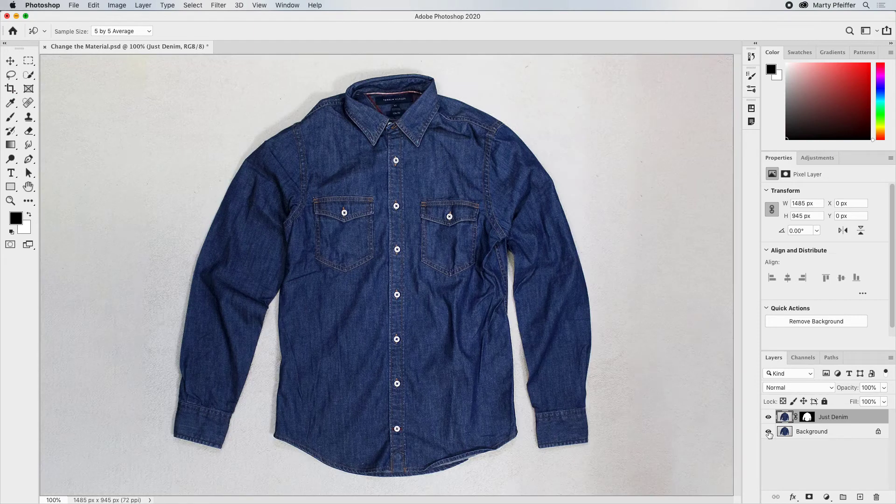
{"action": "left_click", "coordinate": [827, 497]}
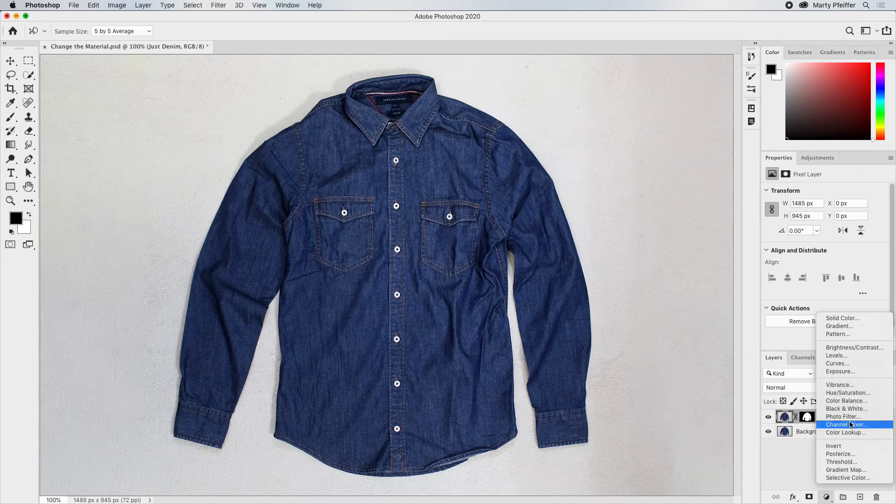
{"action": "left_click", "coordinate": [856, 409]}
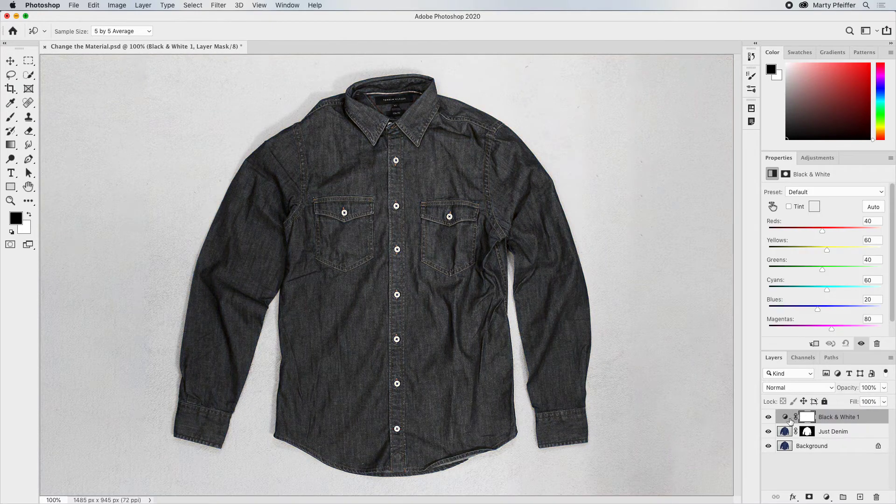
{"action": "left_click", "coordinate": [787, 420], "text": "alt"}
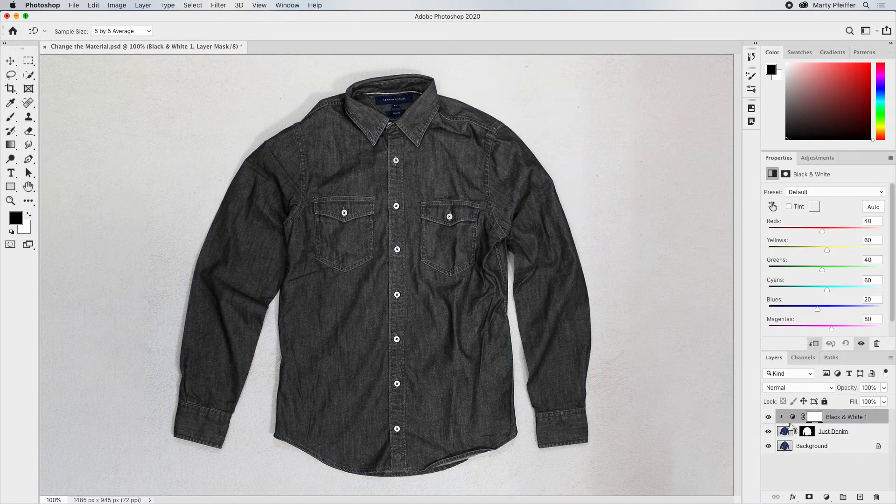
{"action": "left_click", "coordinate": [828, 495]}
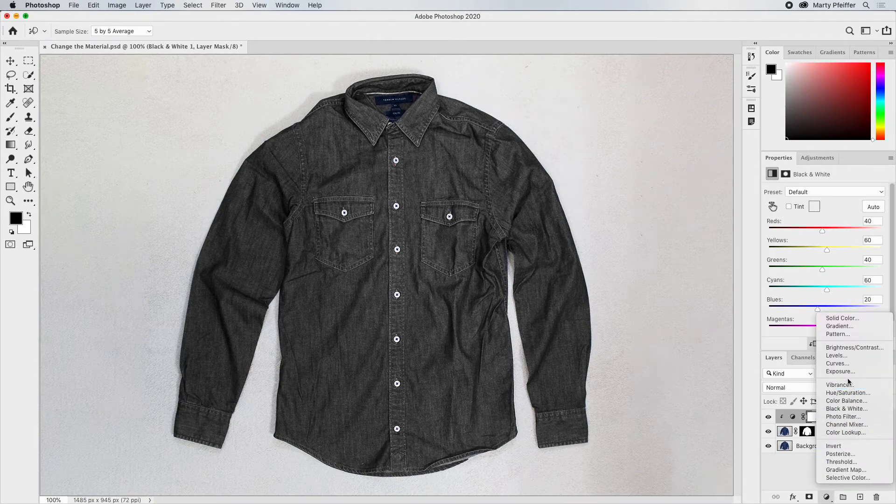
{"action": "left_click", "coordinate": [848, 364]}
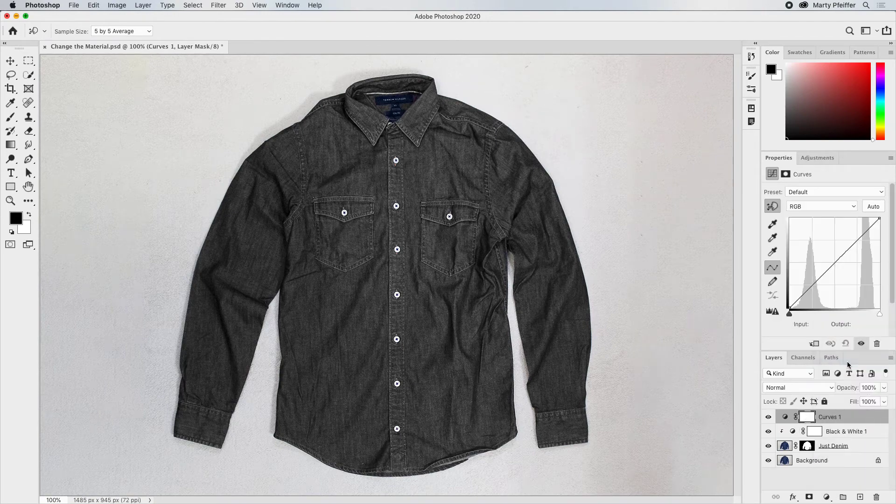
Step: Clip Curves 1 to Black & White 1 and drag the shirt's midtone point upward
{"action": "key", "text": "w"}
{"action": "left_click", "coordinate": [789, 422], "text": "alt"}
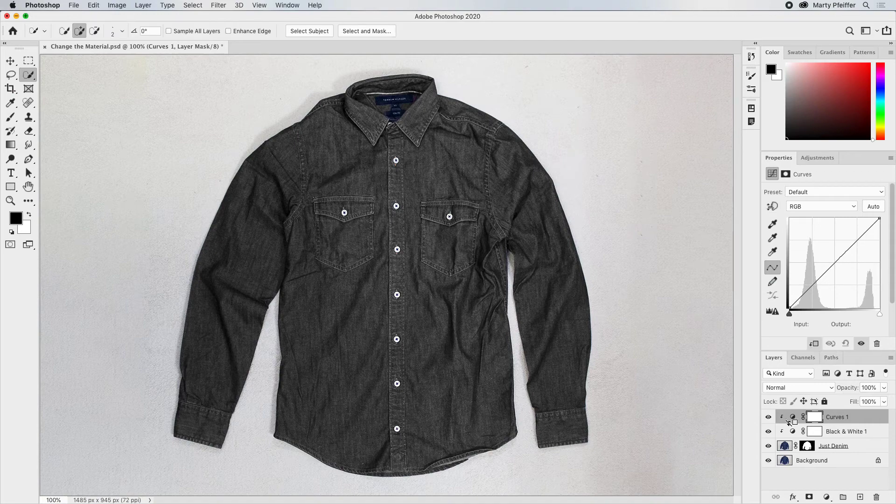
{"action": "left_click", "coordinate": [772, 205]}
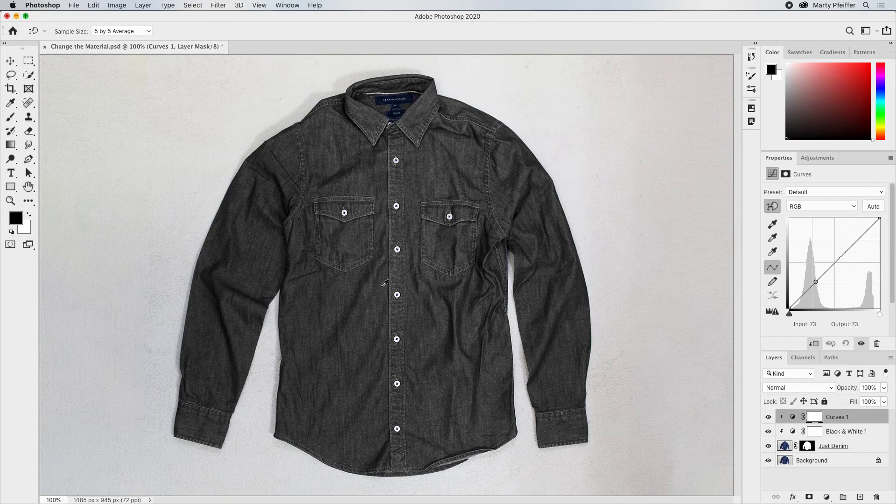
{"action": "left_click", "coordinate": [384, 284]}
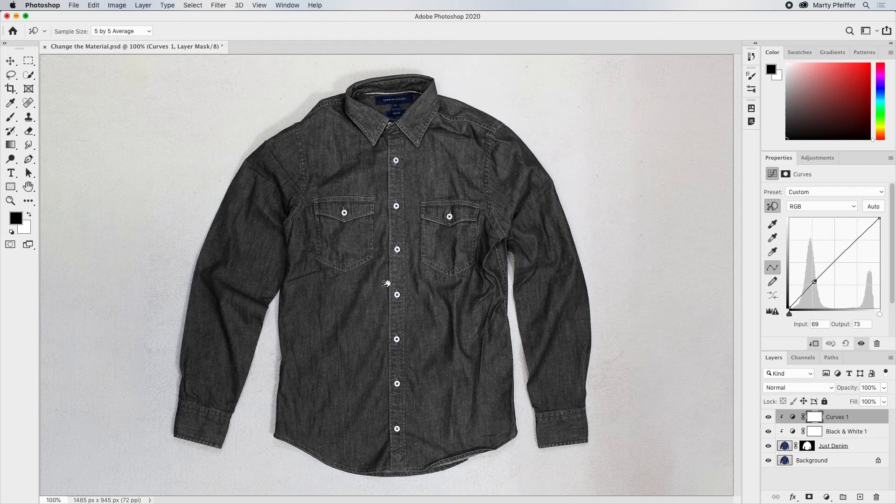
{"action": "left_click_drag", "start_coordinate": [384, 286], "coordinate": [390, 259]}
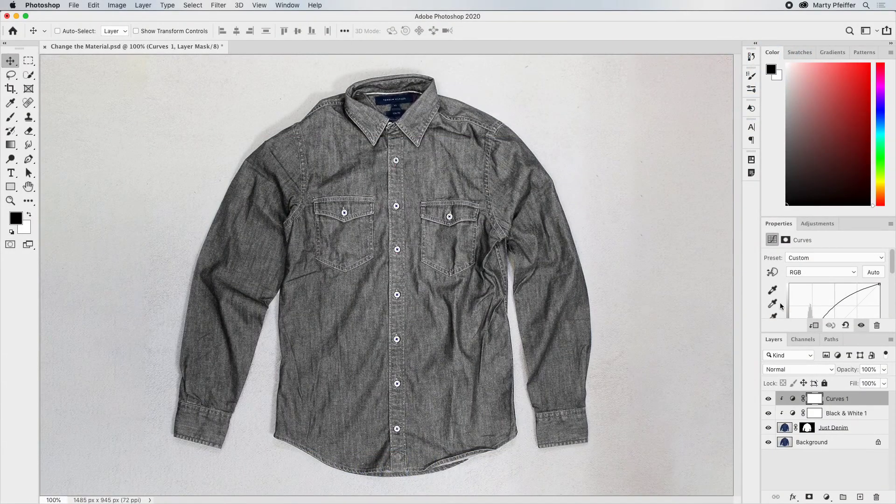
Step: Add a Pattern Fill layer using the forest pattern from the Trees set at 51% scale
{"action": "left_click", "coordinate": [827, 497]}
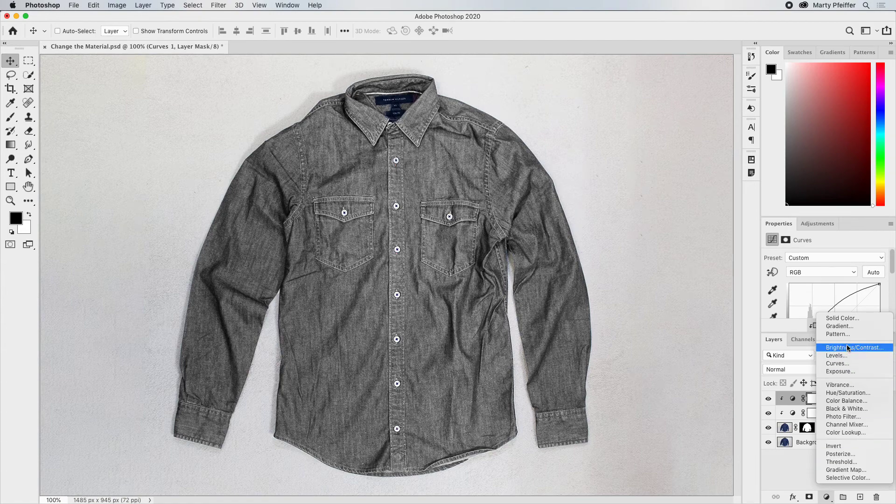
{"action": "left_click", "coordinate": [861, 340]}
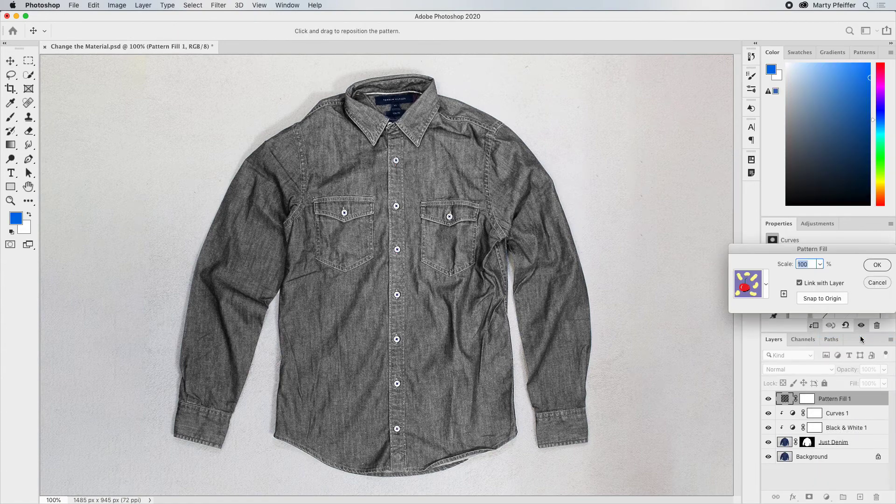
{"action": "left_click", "coordinate": [766, 287]}
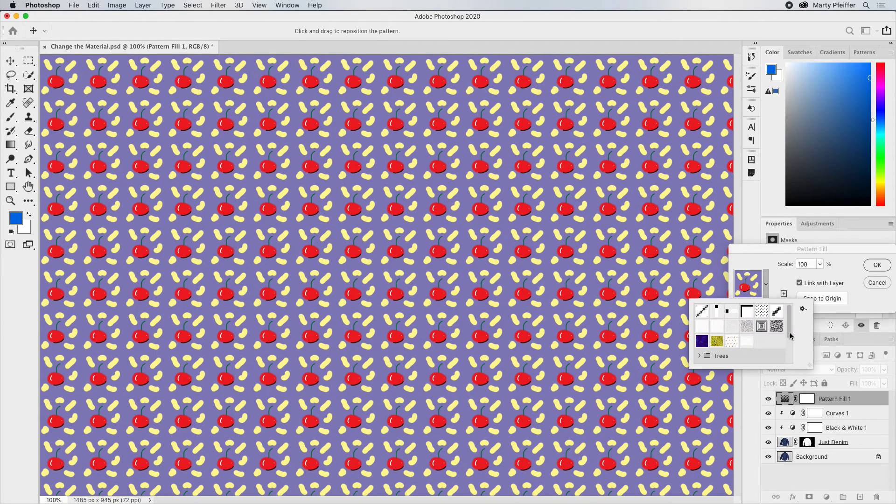
{"action": "scroll", "coordinate": [790, 332], "scroll_direction": "down", "scroll_amount": 3}
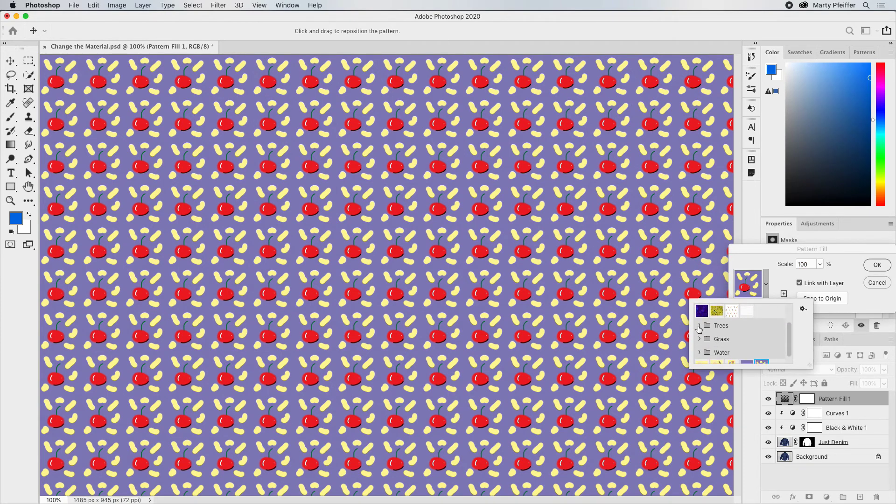
{"action": "left_click", "coordinate": [699, 325]}
{"action": "left_click", "coordinate": [754, 338]}
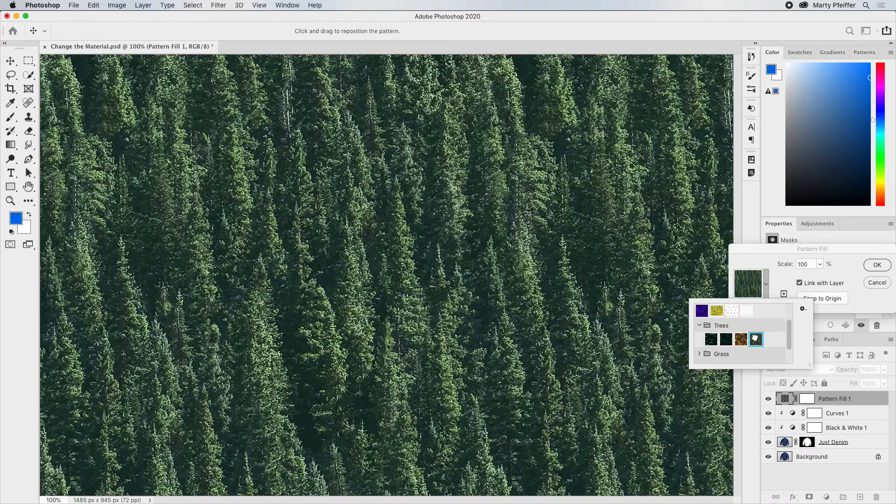
{"action": "left_click", "coordinate": [826, 266]}
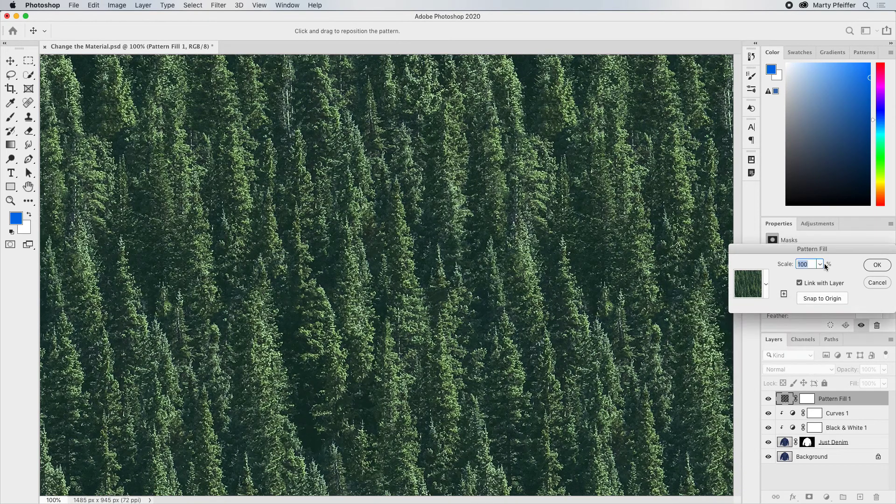
{"action": "left_click_drag", "start_coordinate": [792, 270], "coordinate": [766, 270]}
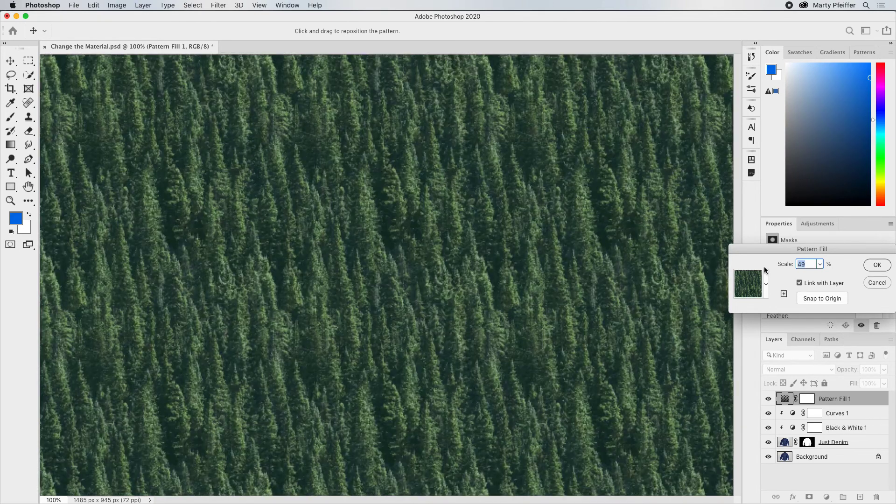
{"action": "left_click_drag", "start_coordinate": [766, 270], "coordinate": [765, 270]}
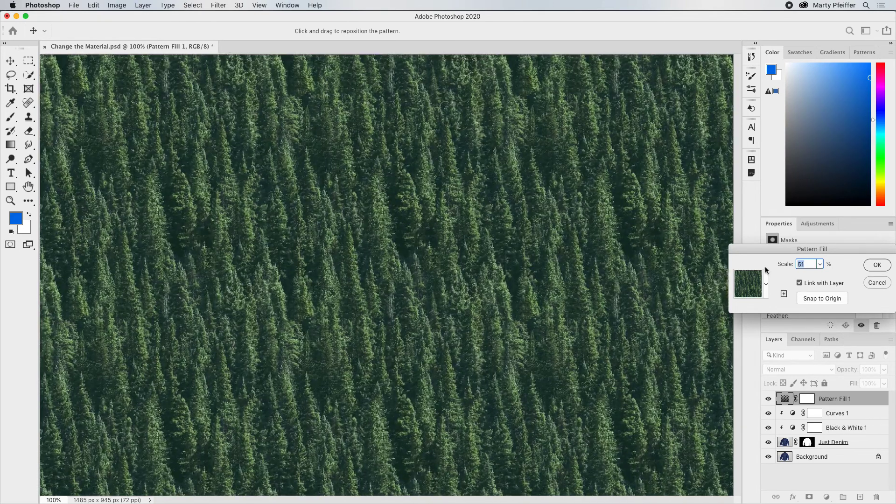
{"action": "left_click", "coordinate": [877, 265]}
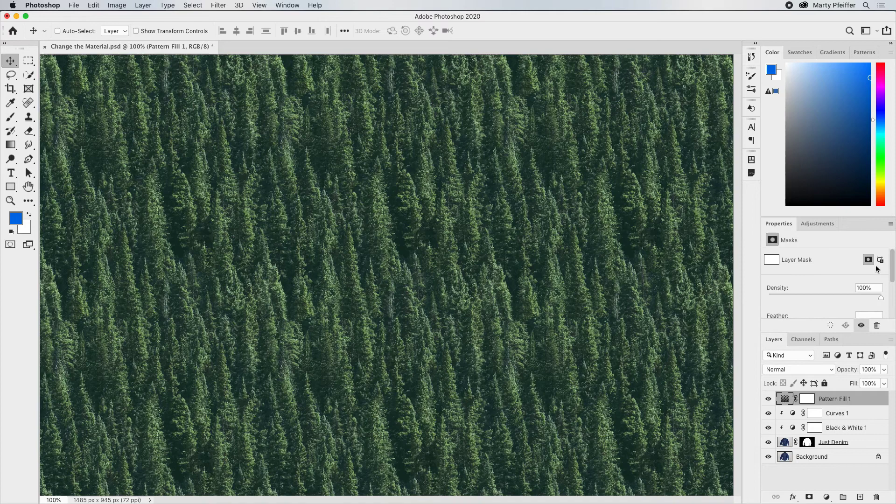
Step: Clip Pattern Fill 1 to the shirt, set it to Overlay, and reopen its pattern settings
{"action": "left_click", "coordinate": [784, 405], "text": "alt"}
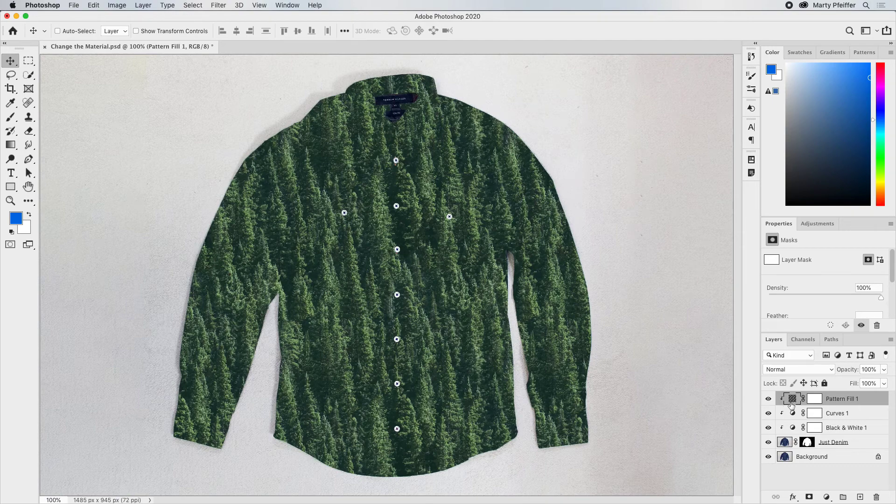
{"action": "left_click", "coordinate": [833, 371]}
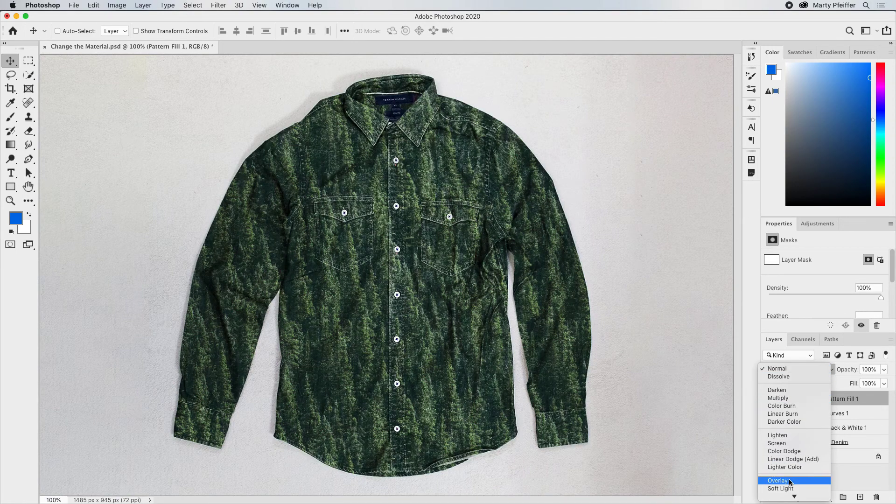
{"action": "left_click", "coordinate": [789, 481]}
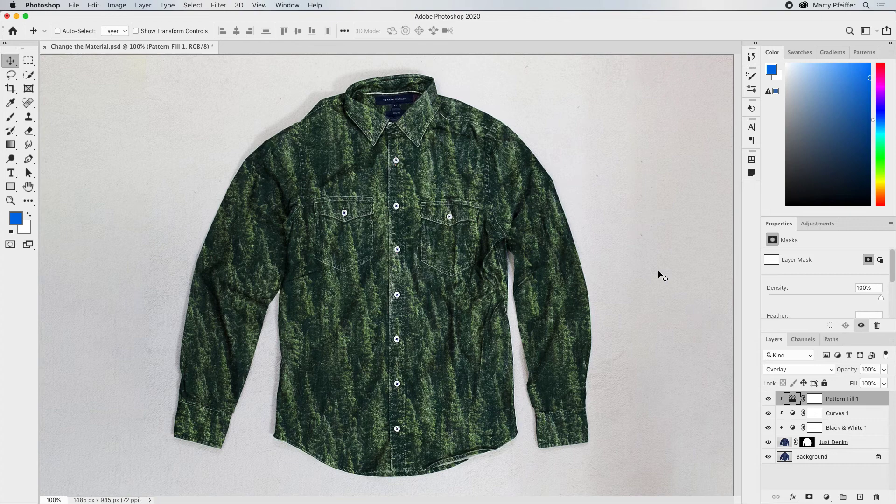
{"action": "double_click", "coordinate": [792, 400]}
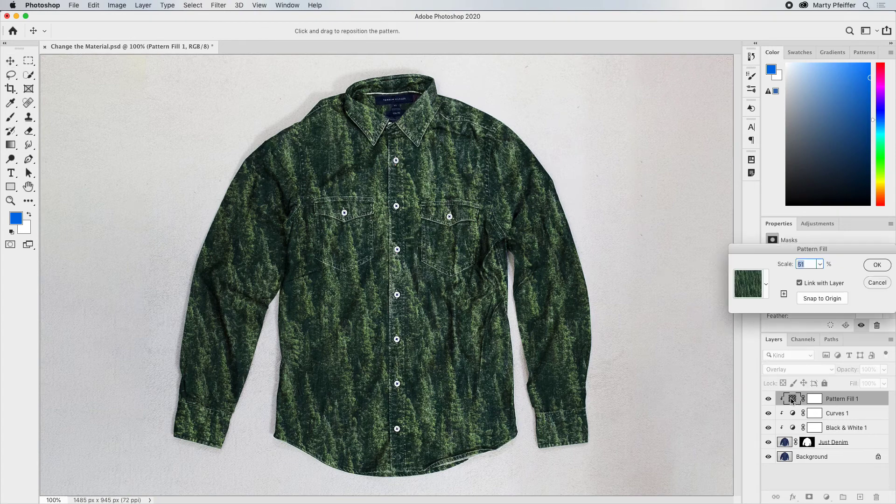
Step: Fill the shirt with the first swatch from the Water pattern folder at 100% scale
{"action": "left_click", "coordinate": [766, 285]}
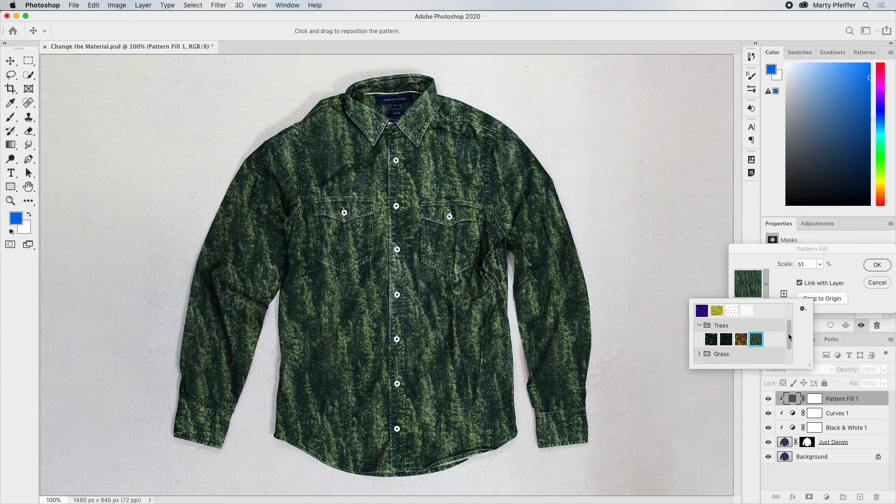
{"action": "scroll", "coordinate": [790, 343], "scroll_direction": "down", "scroll_amount": 2}
{"action": "scroll", "coordinate": [789, 341], "scroll_direction": "down", "scroll_amount": 2}
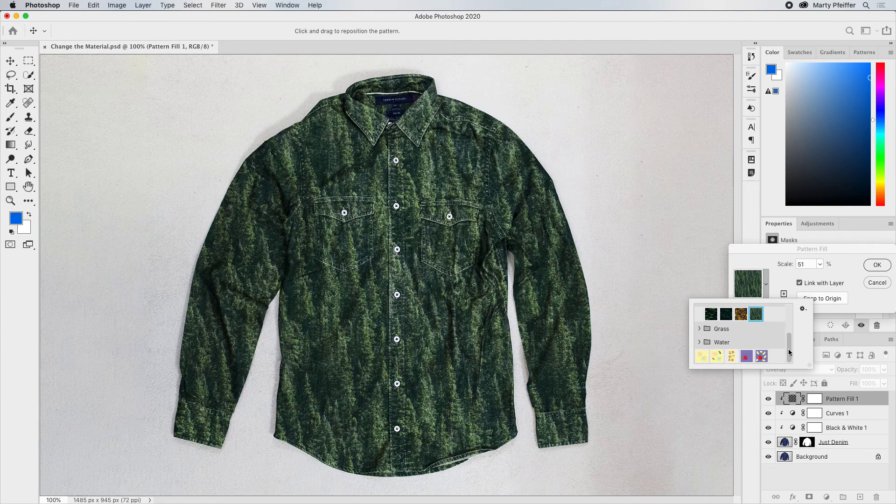
{"action": "left_click", "coordinate": [700, 342]}
{"action": "left_click", "coordinate": [710, 356]}
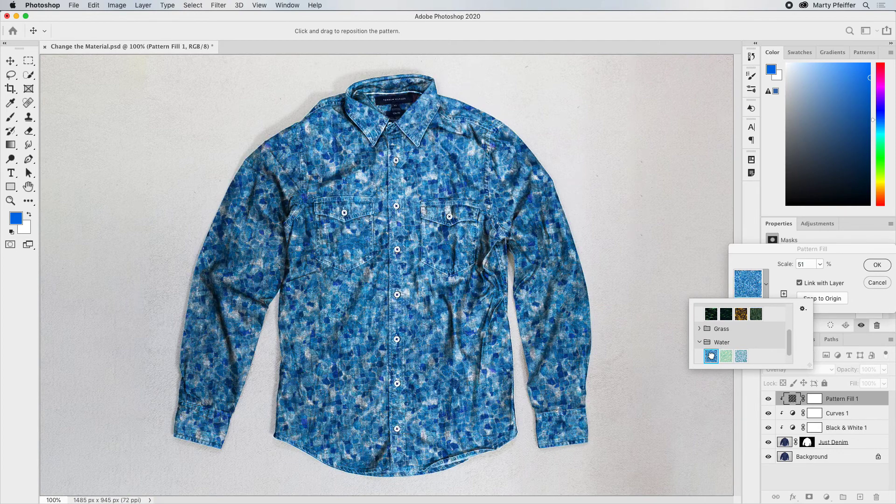
{"action": "left_click", "coordinate": [788, 265]}
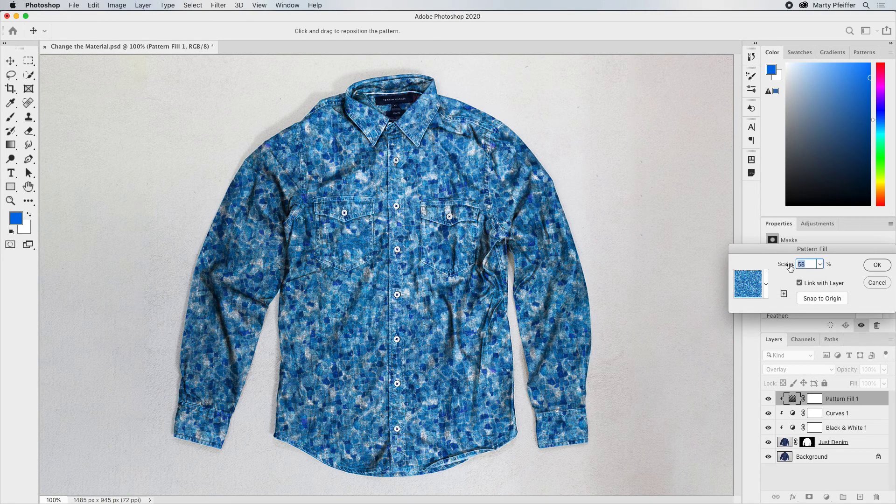
{"action": "left_click_drag", "start_coordinate": [791, 267], "coordinate": [809, 267]}
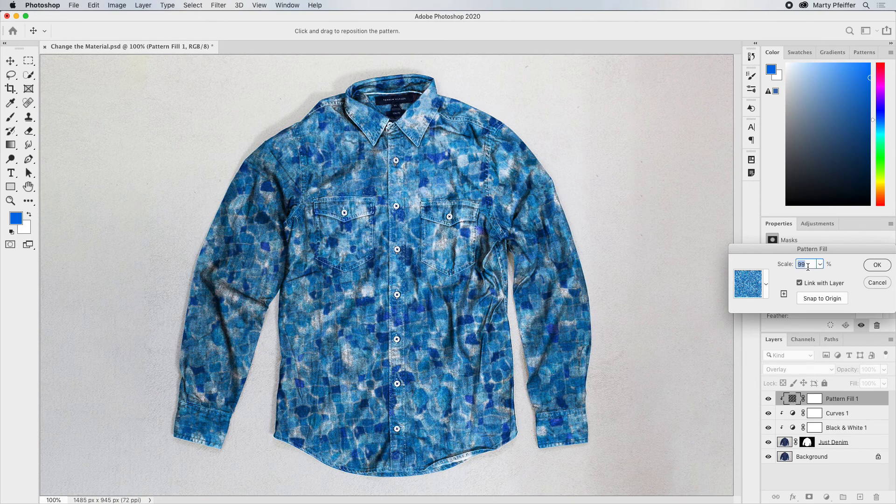
{"action": "left_click", "coordinate": [877, 265]}
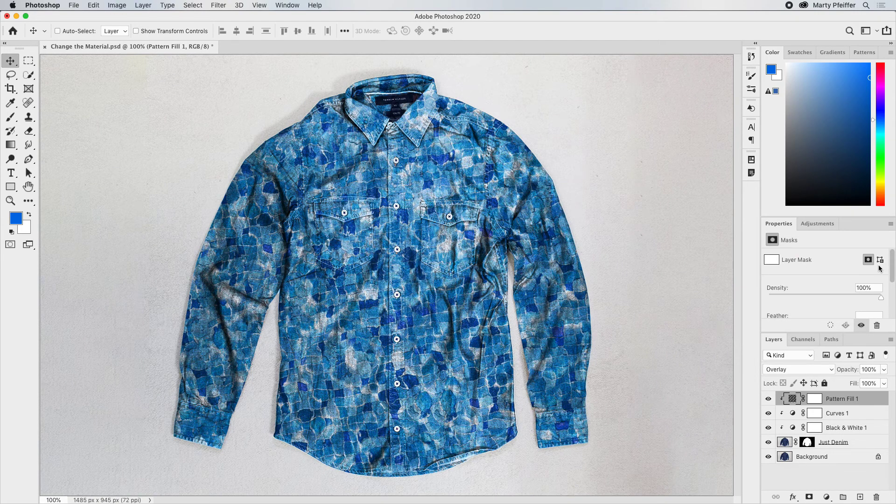